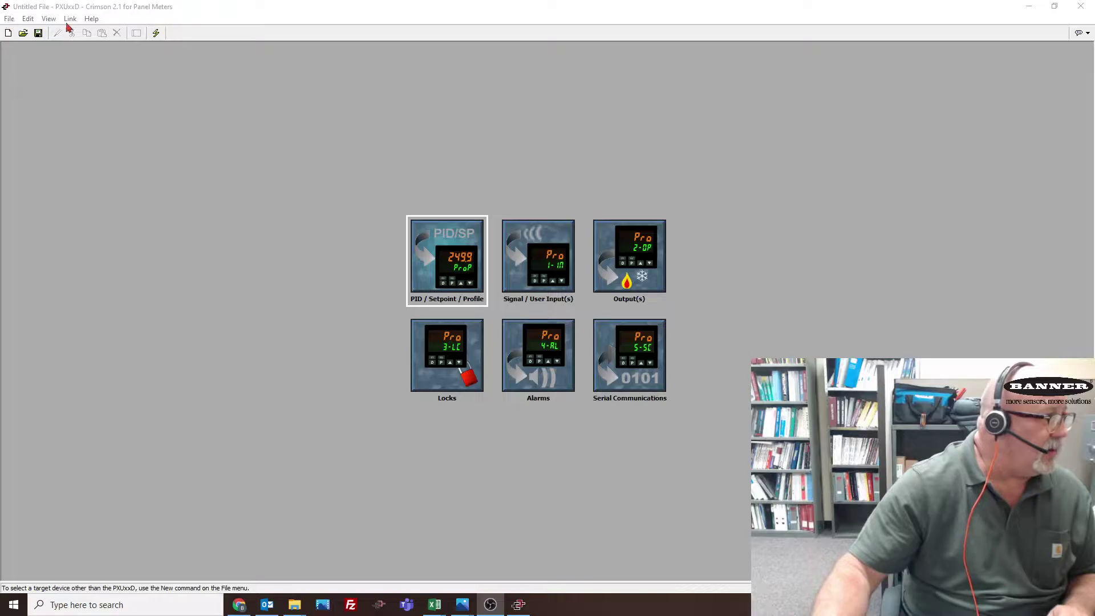
Create a new untitled database for the PXU PID controller model PXUxxx
click(11, 32)
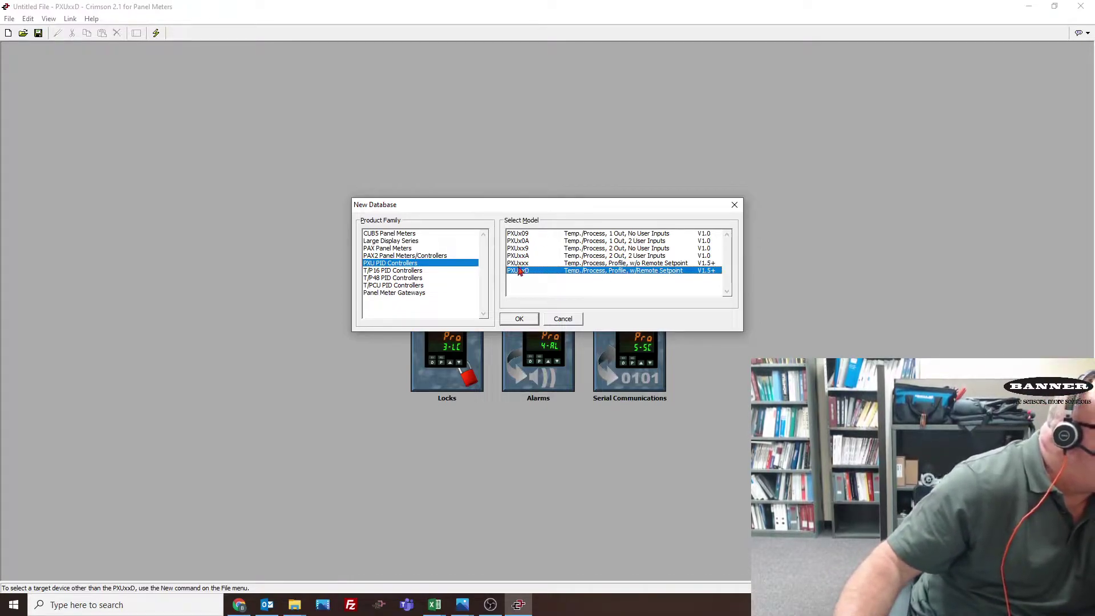
click(521, 265)
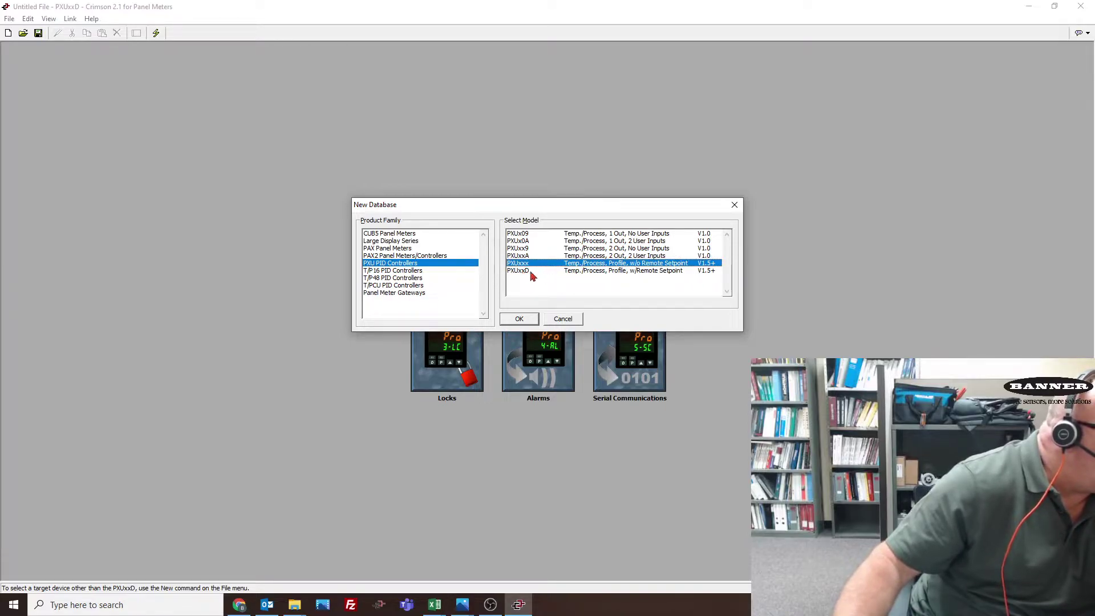
click(520, 320)
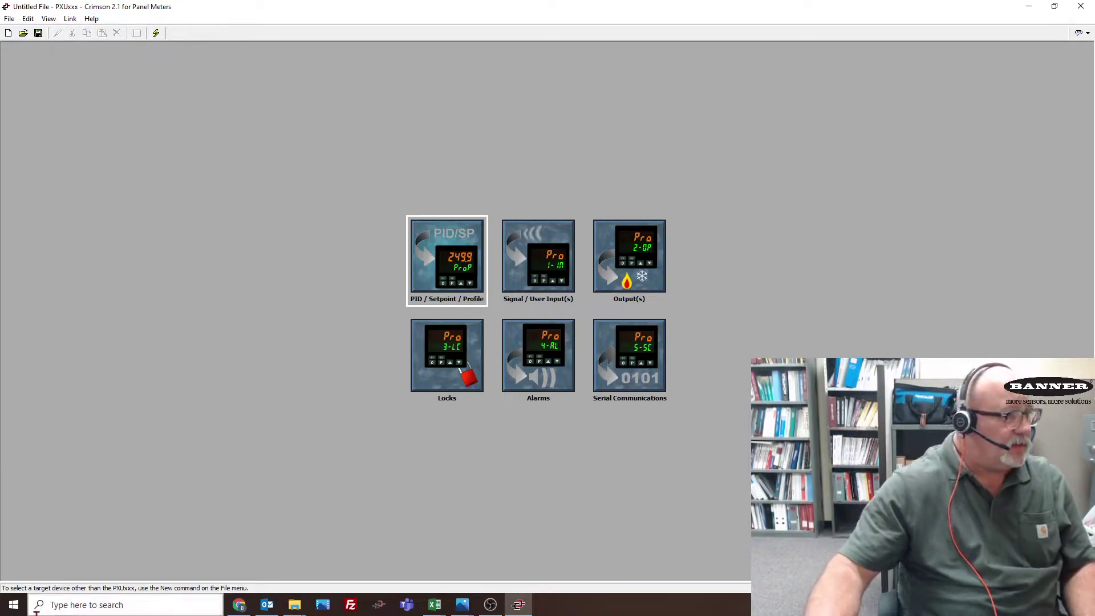
Launch Device Manager from a Windows search for 'devi'
click(68, 608)
text(devi)
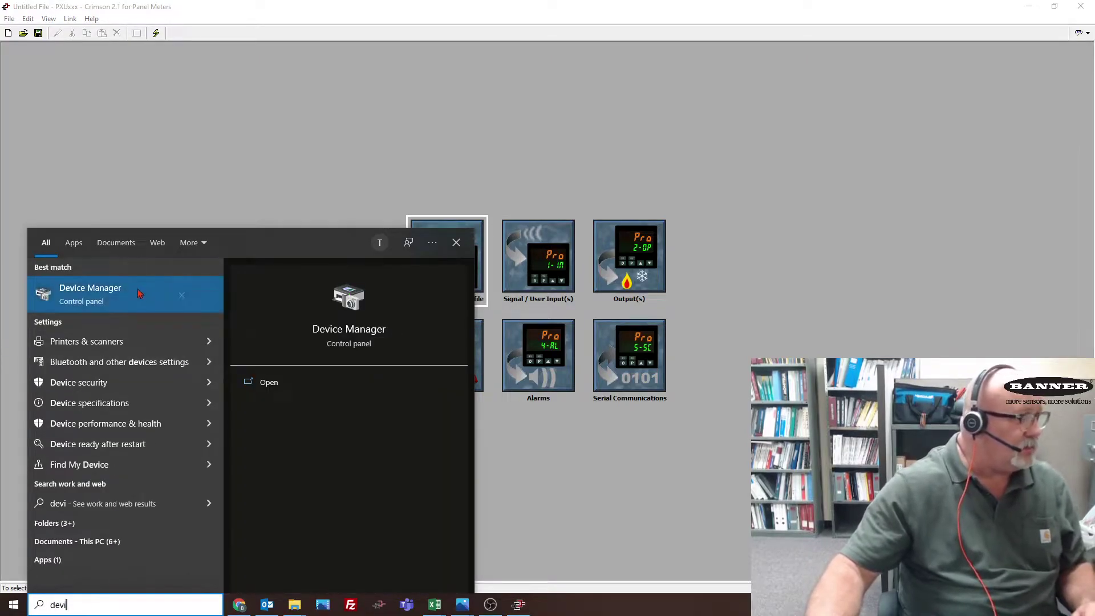
click(137, 292)
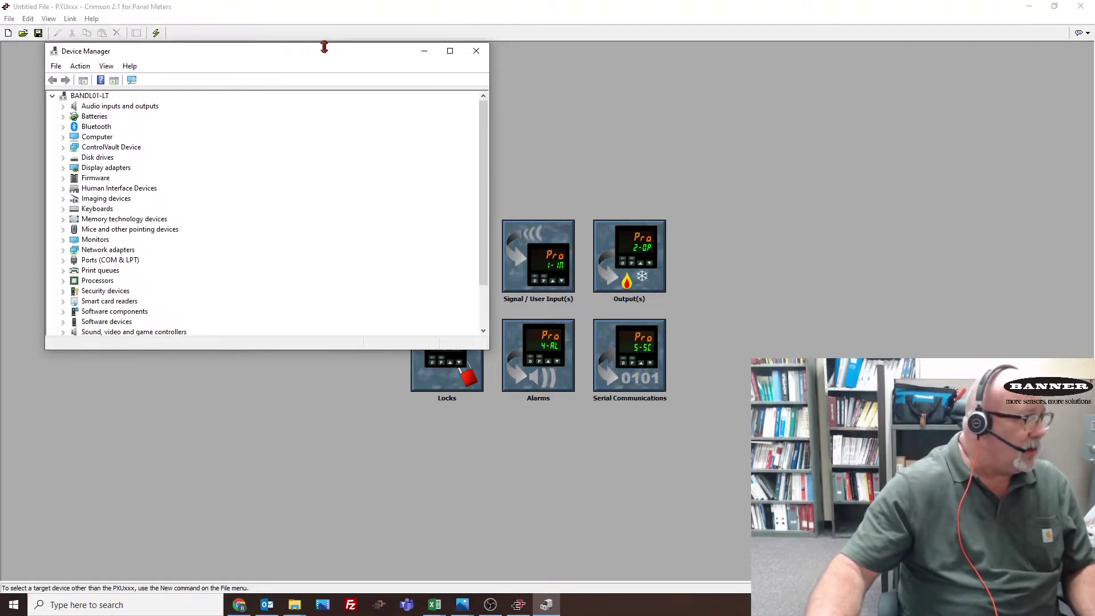
drag(322, 47, 322, 44)
Confirm under Ports (COM & LPT) that the USB Serial Port is COM2, then minimize Device Manager
click(63, 257)
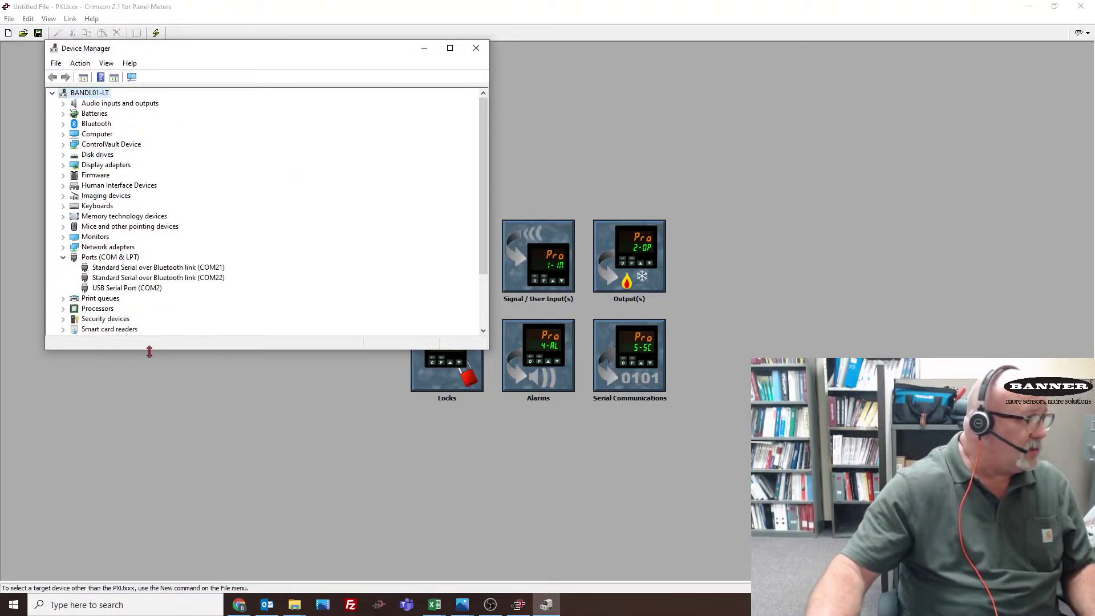
click(126, 290)
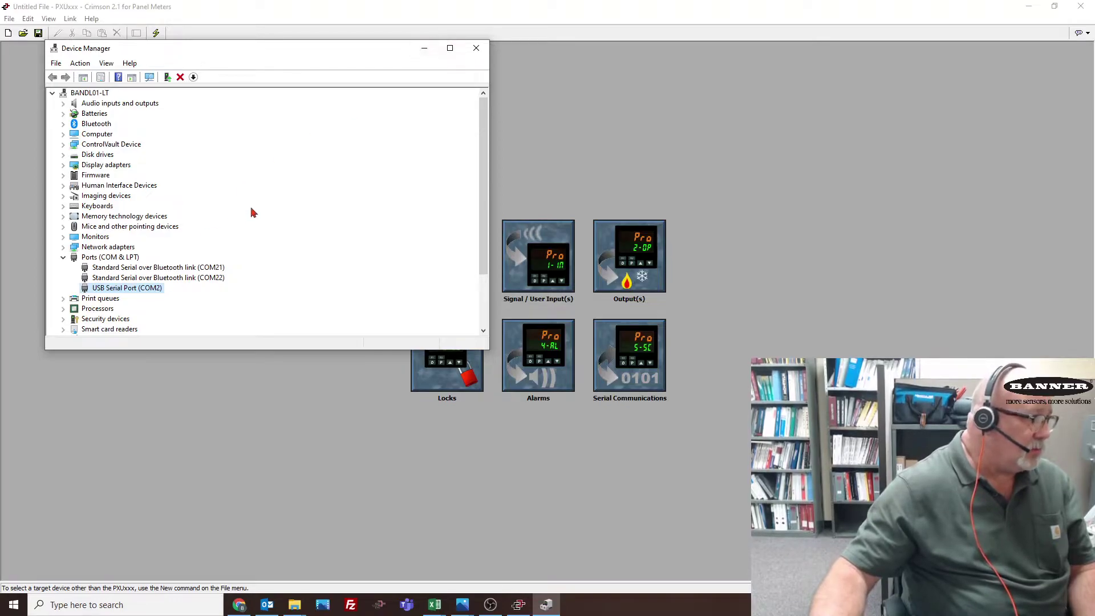
click(424, 48)
click(72, 19)
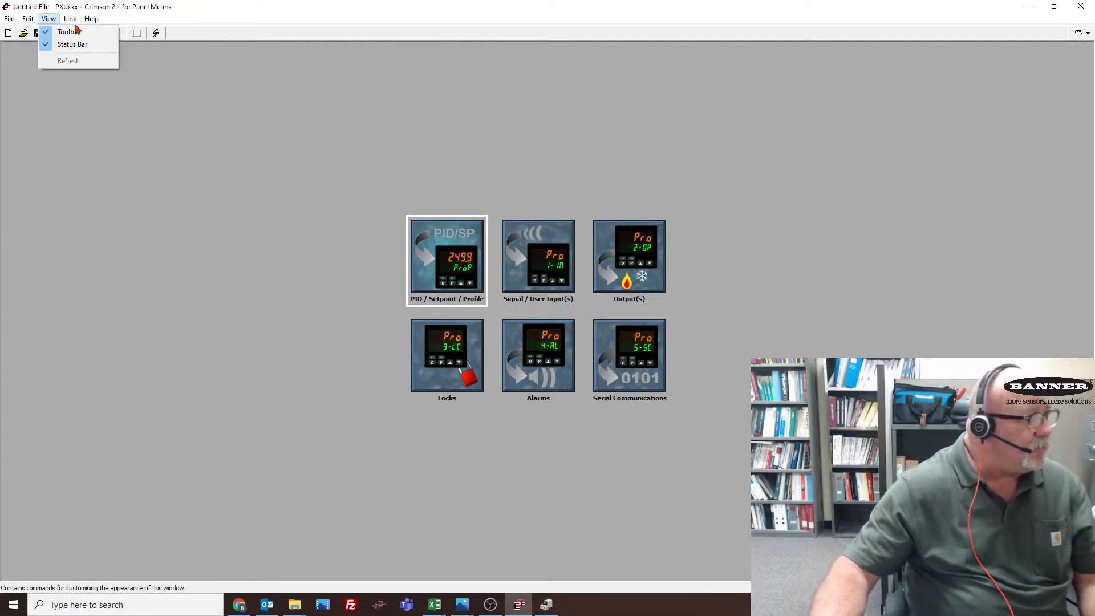
Set Crimson's link options to COM2 with the baud rate kept at 38400
click(97, 195)
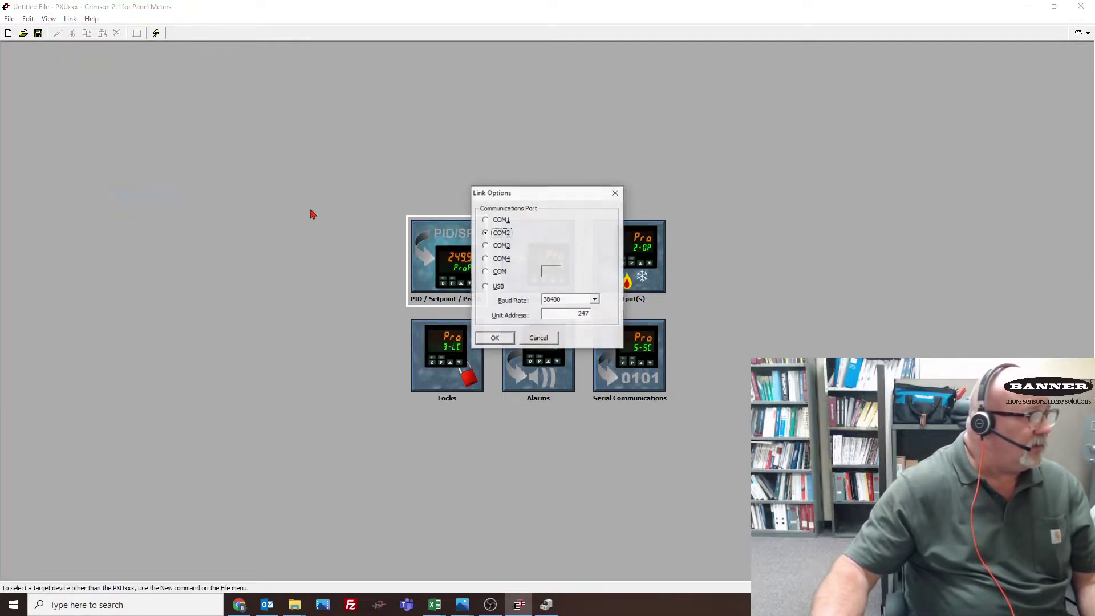
click(486, 220)
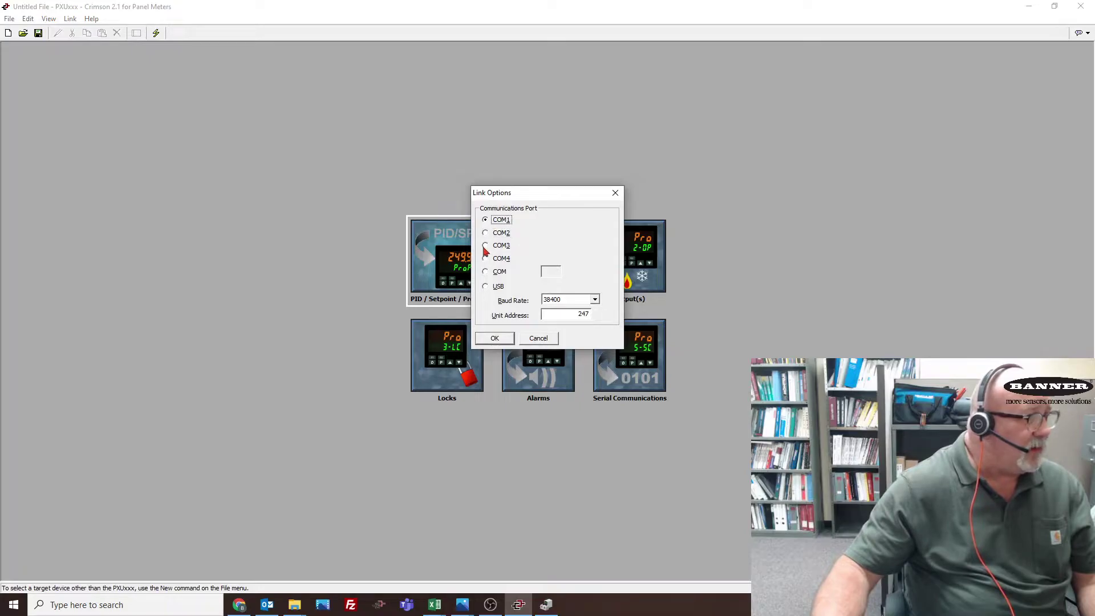
click(485, 287)
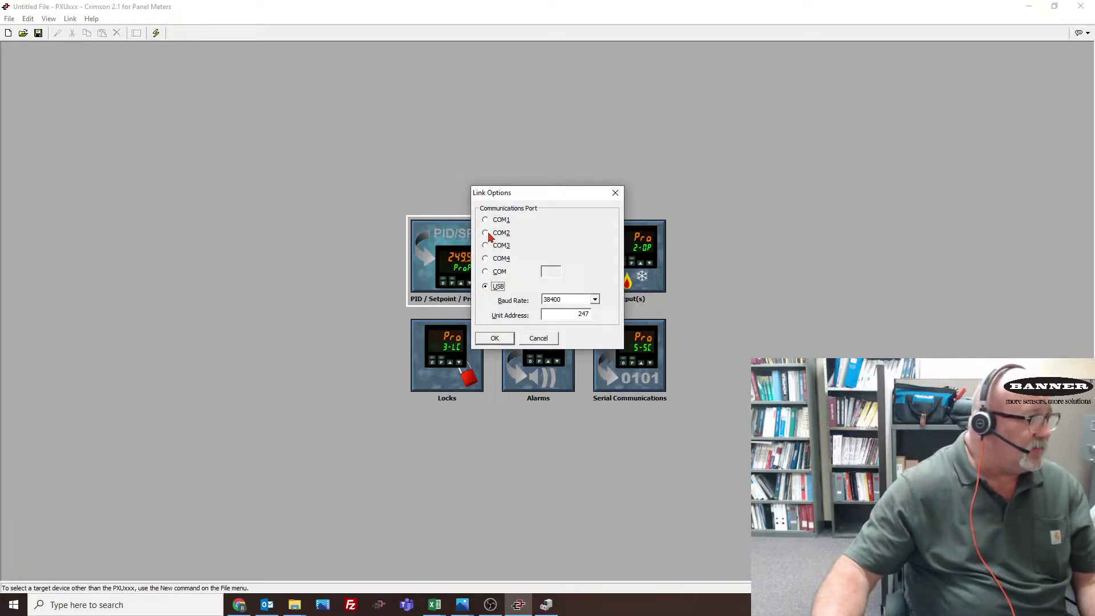
click(487, 234)
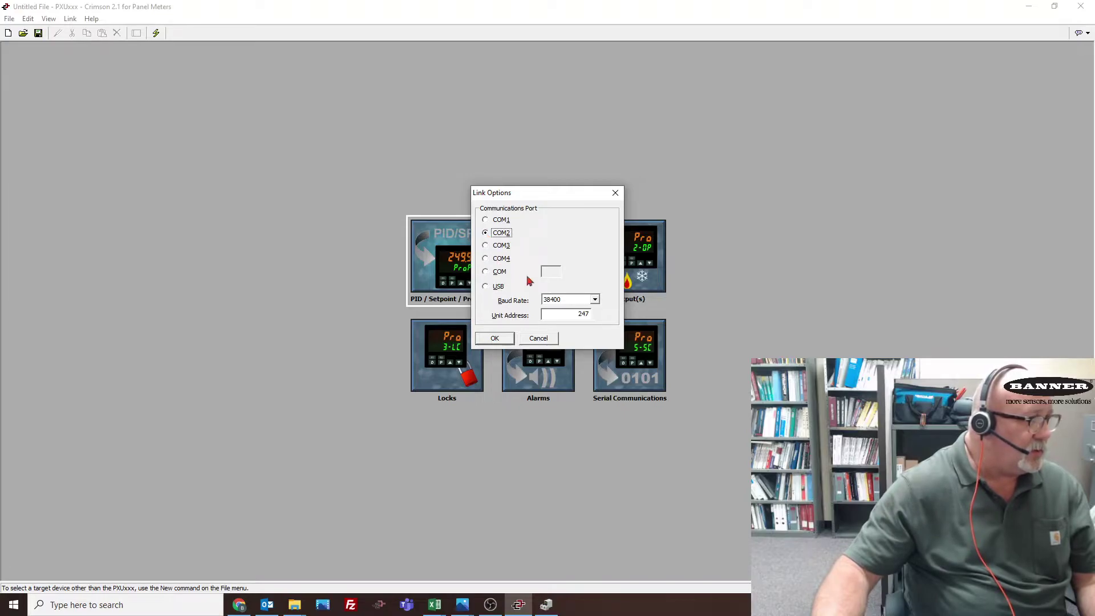
click(594, 301)
click(596, 308)
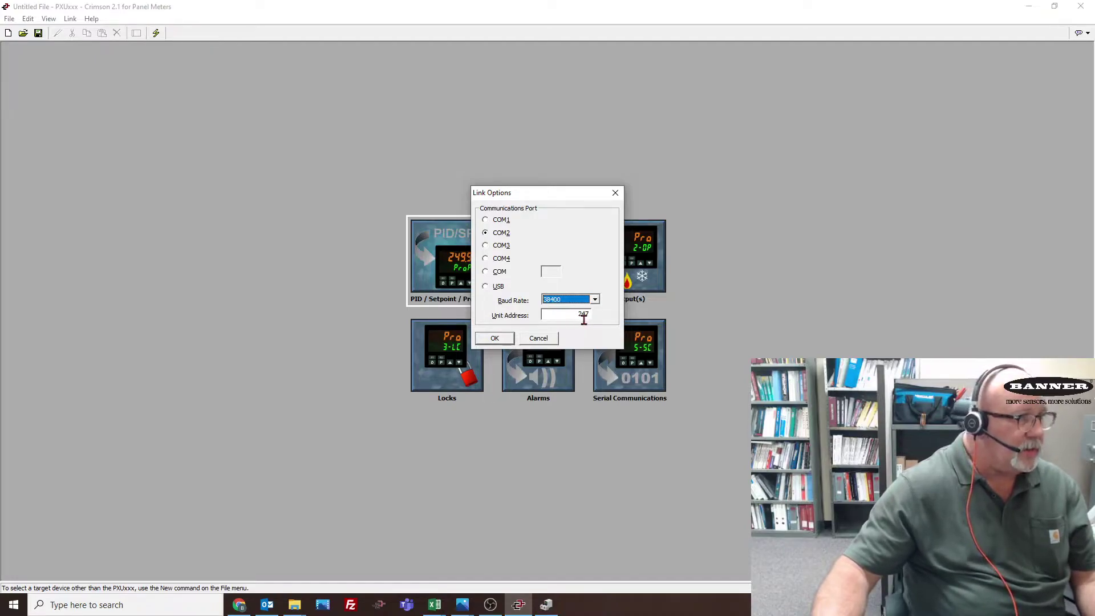
click(497, 340)
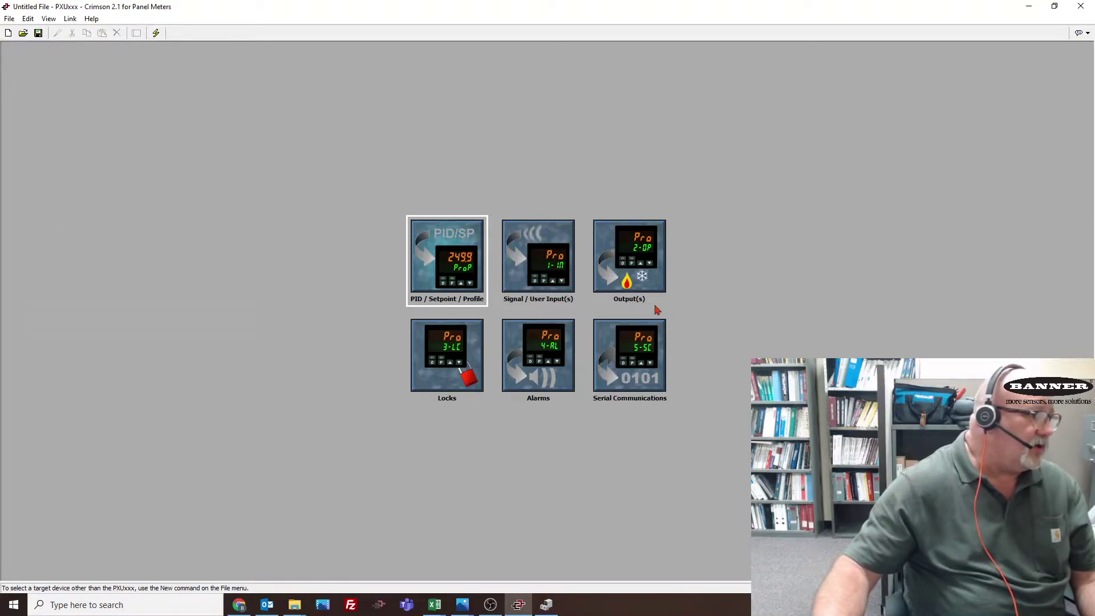
Extract the PXUxxD database from the controller and save it as asfound2022
click(71, 19)
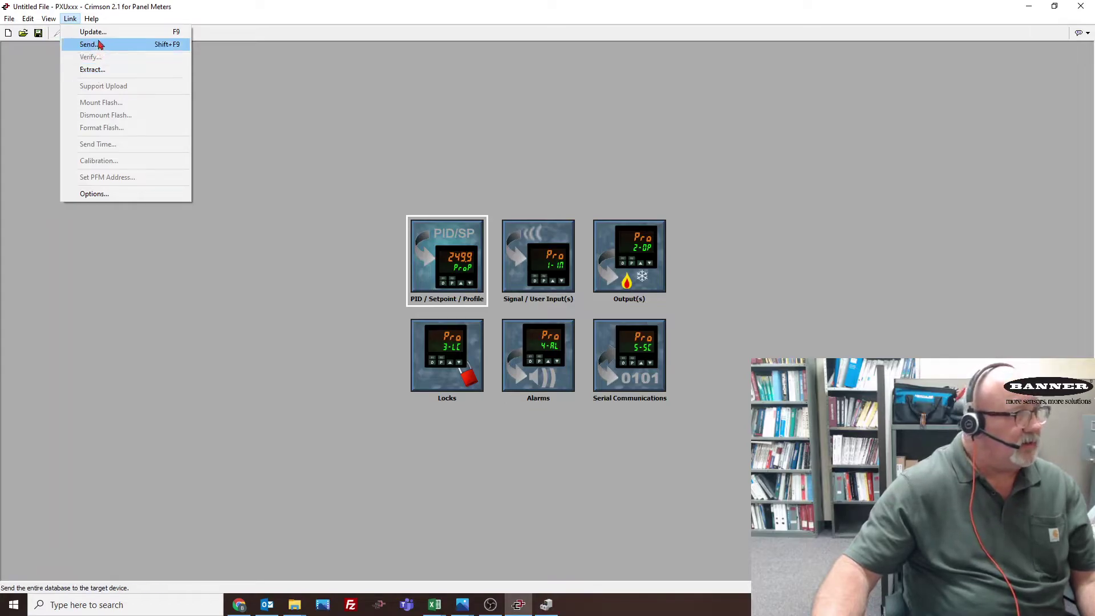
click(105, 74)
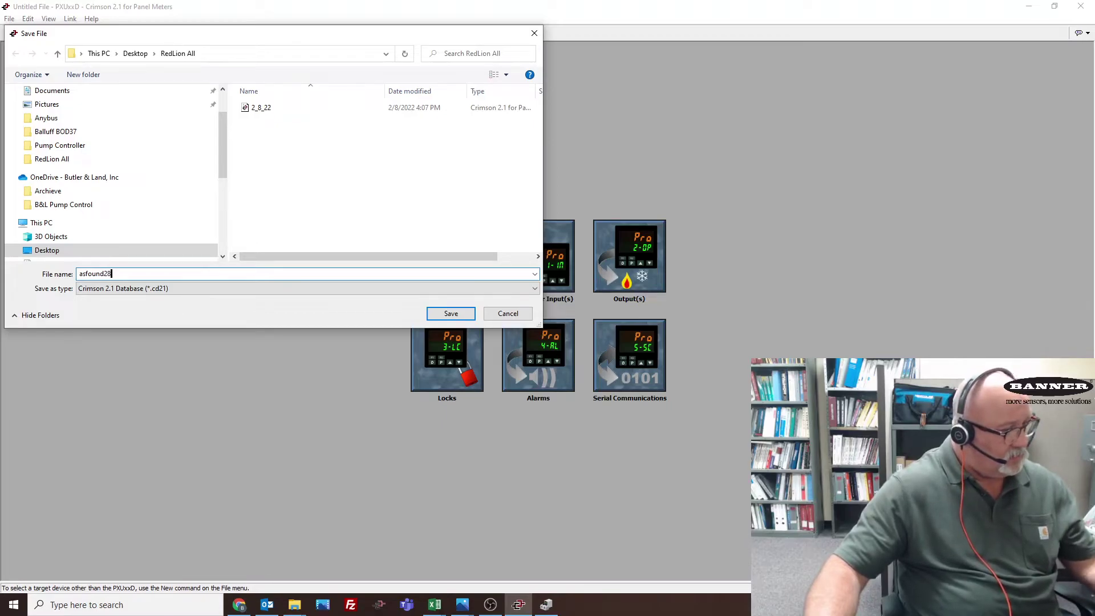
click(451, 313)
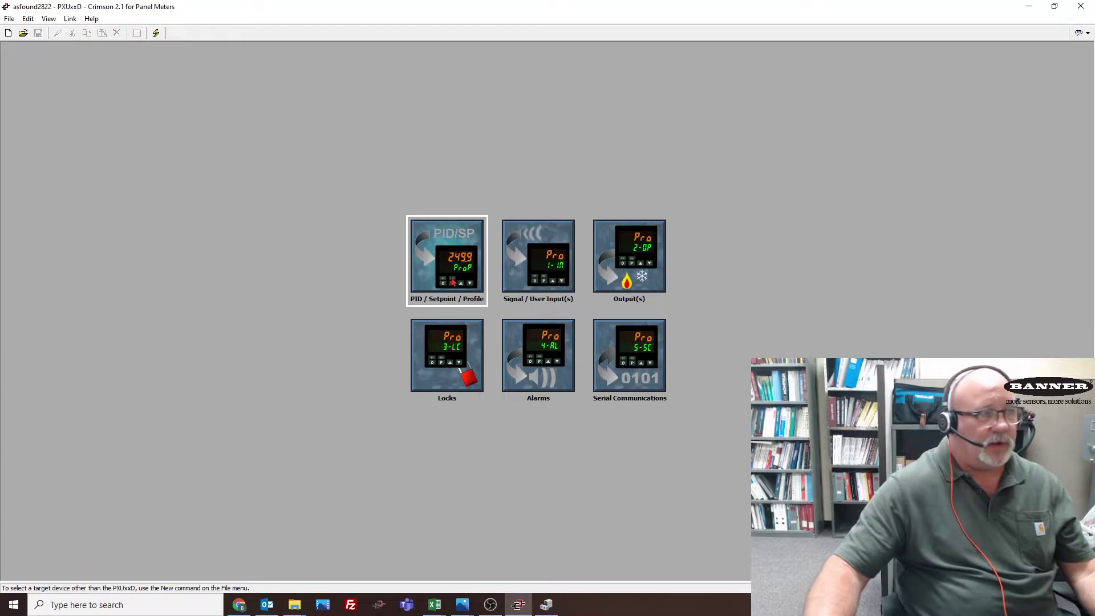
Check the output settings, keeping output action at Direct Out1 - Direct Out2
click(463, 255)
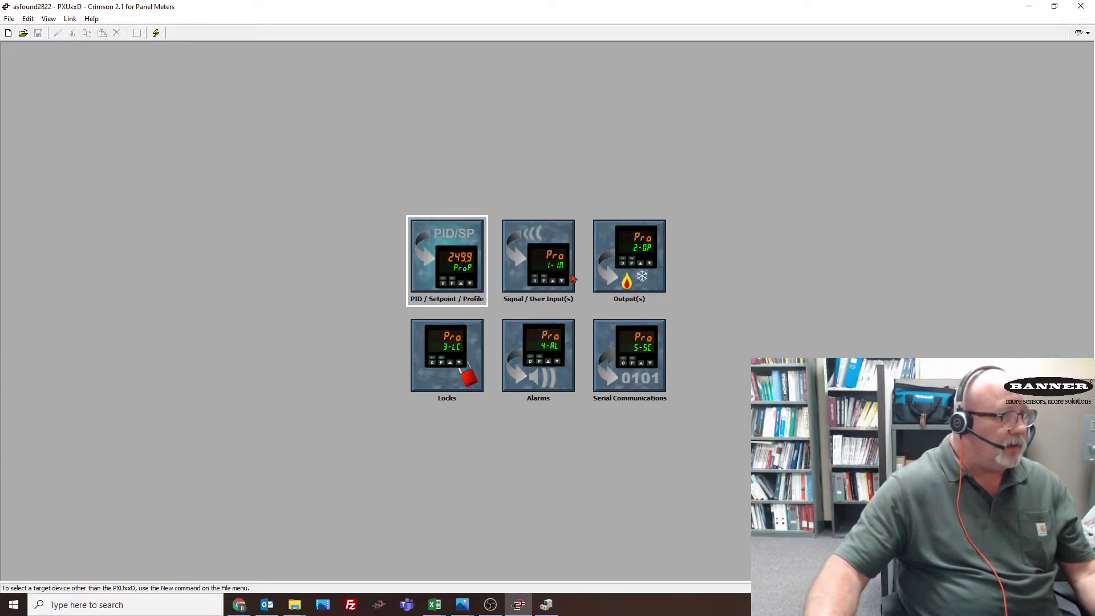
double_click(643, 258)
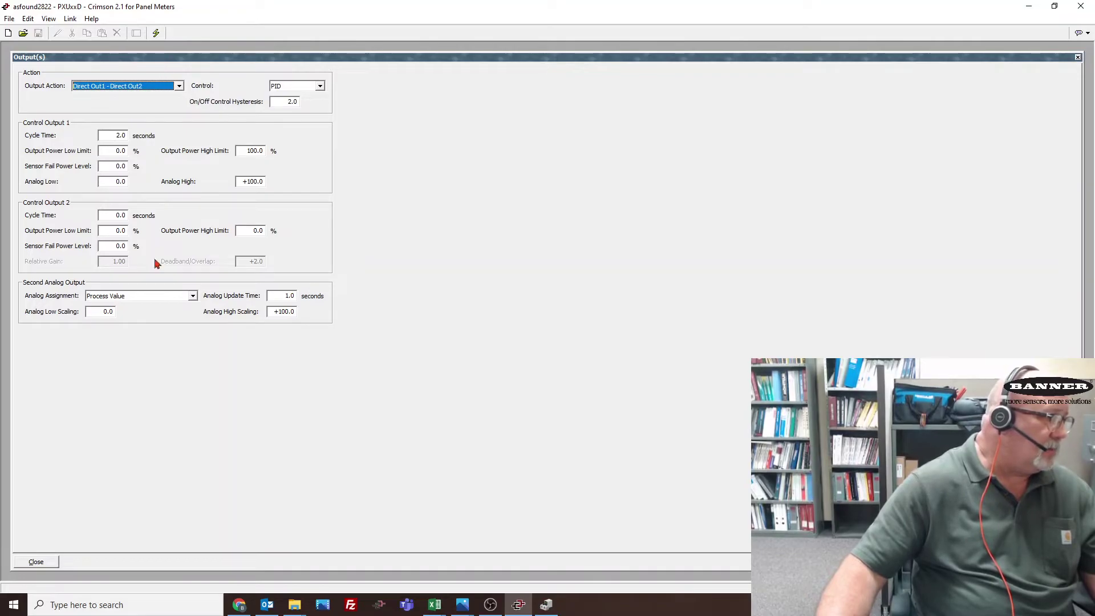
click(179, 86)
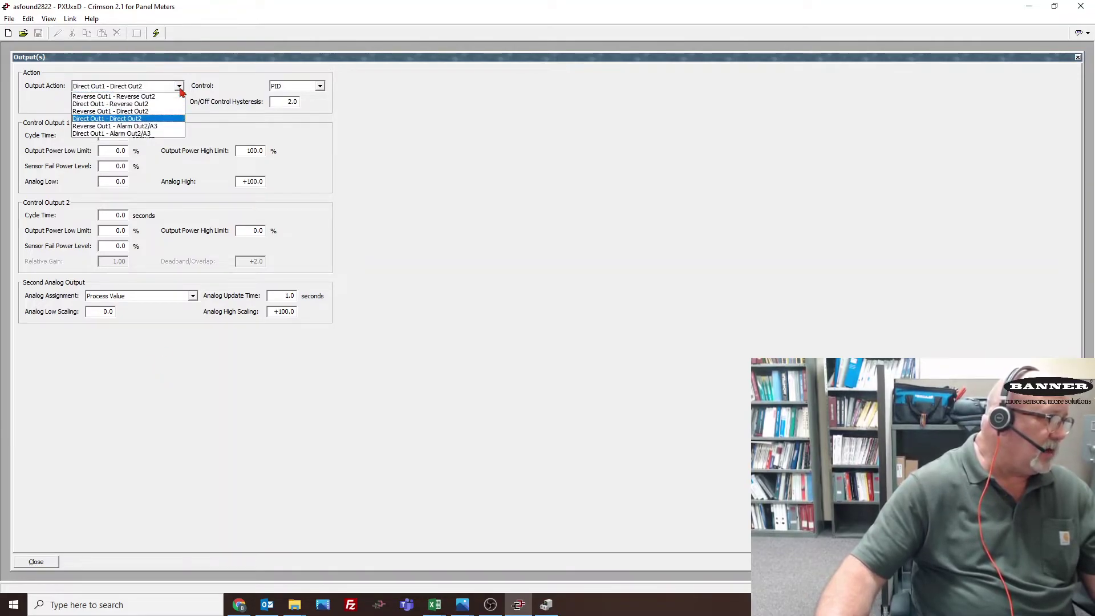
click(179, 86)
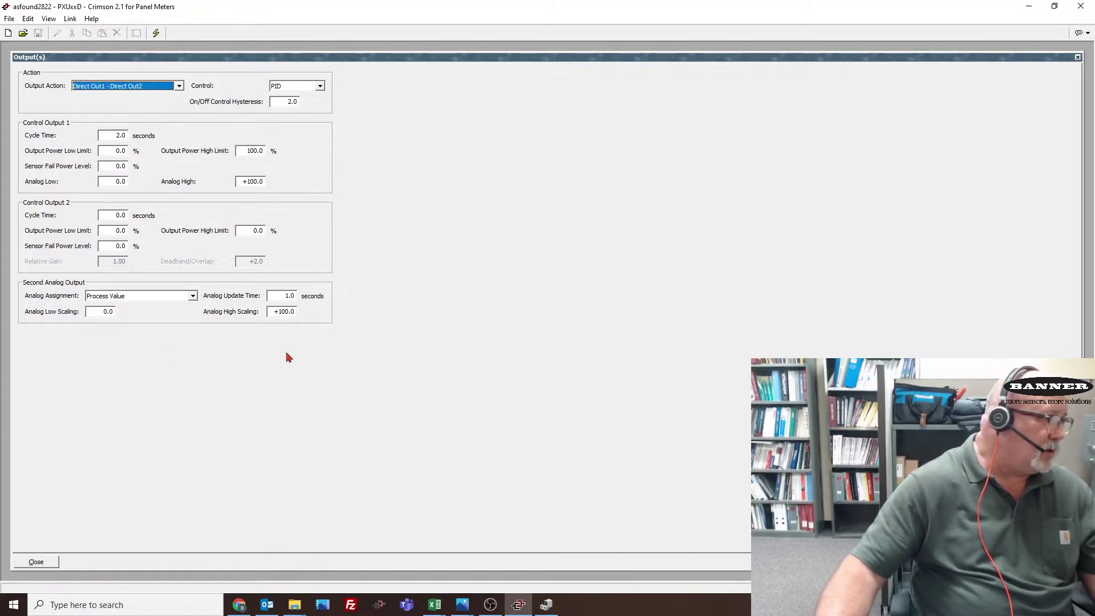
click(36, 561)
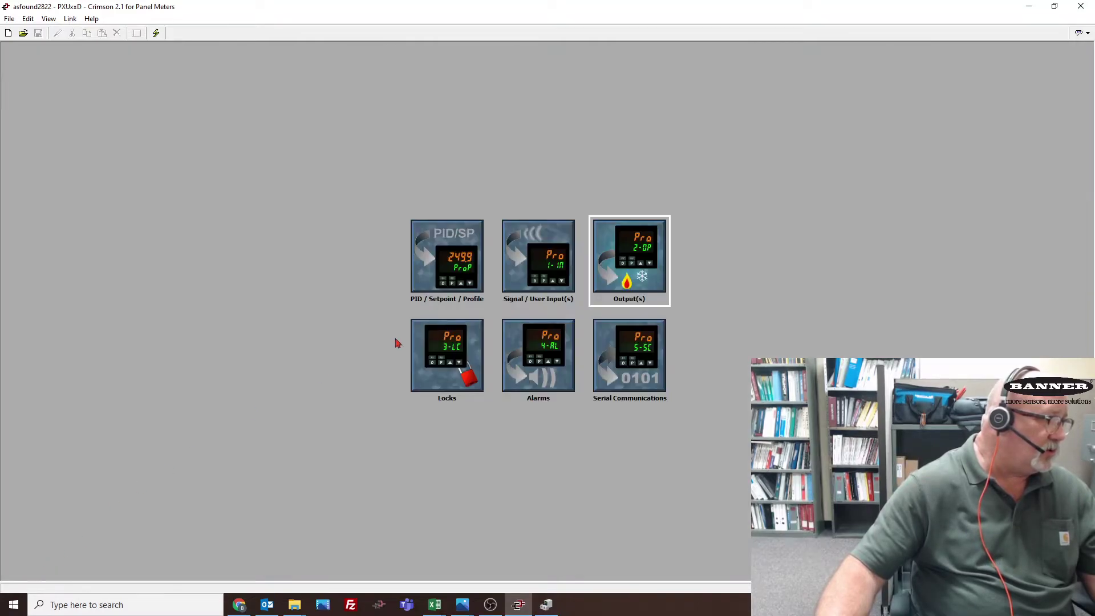
Check the Signal / User Input(s) settings, keeping input type at 0 - 10 Vdc
double_click(539, 265)
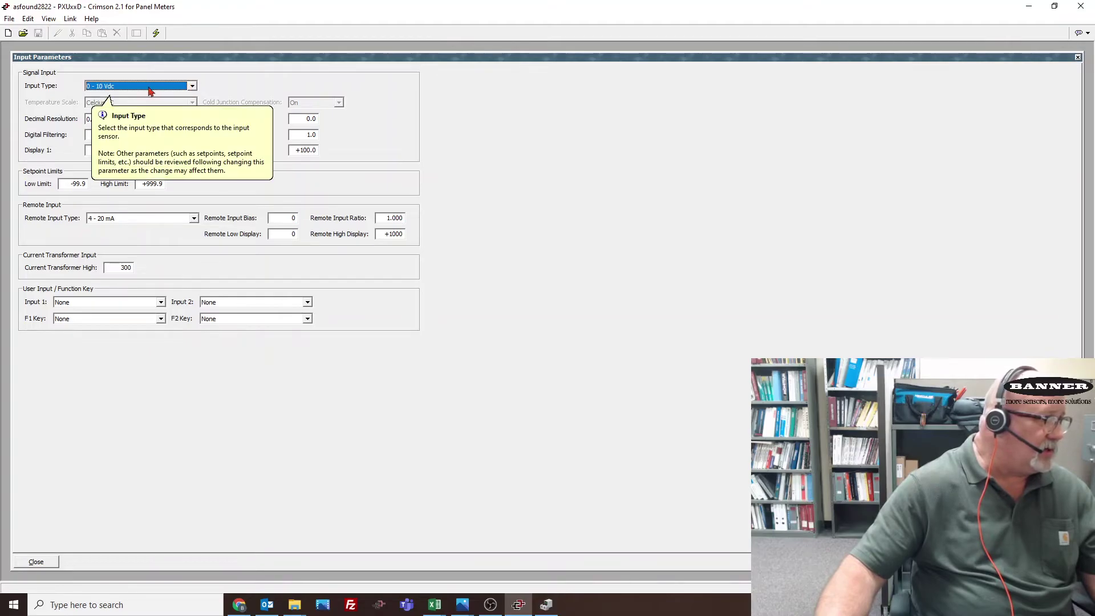
click(193, 86)
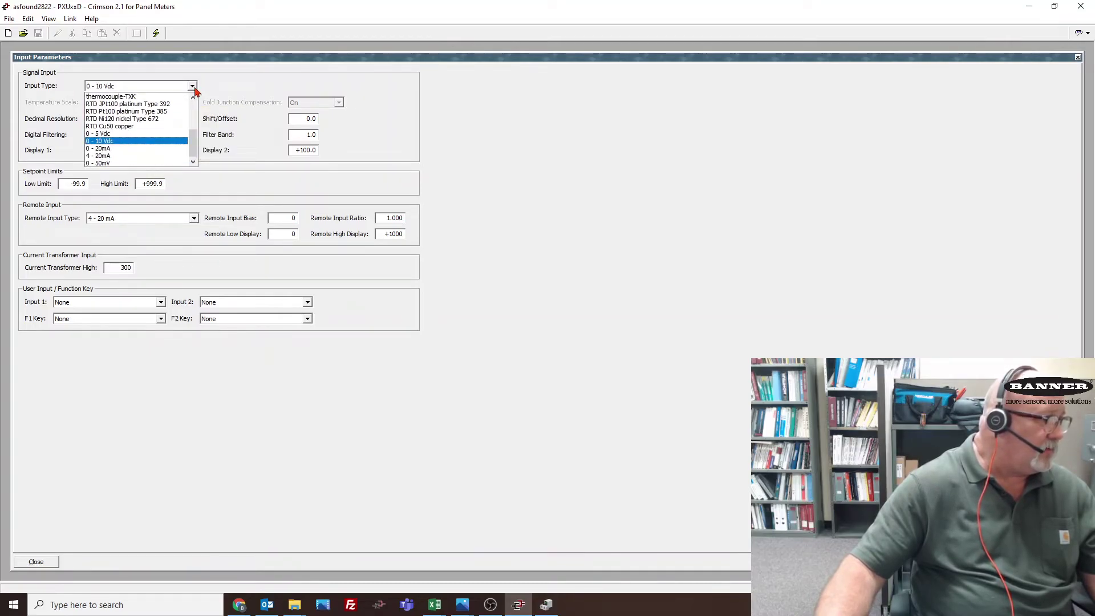
click(193, 86)
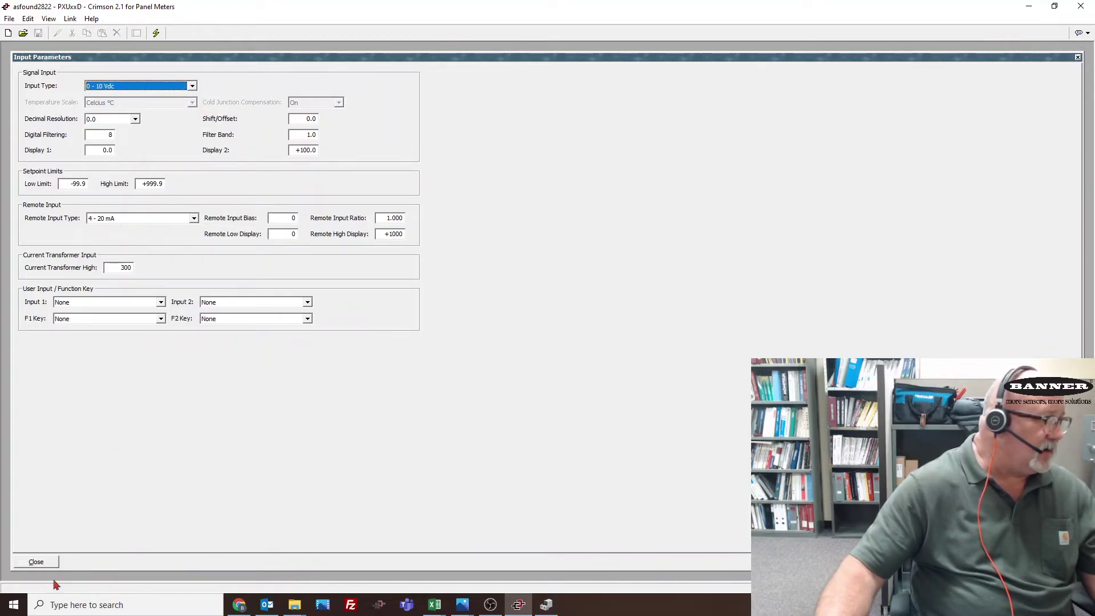
click(34, 563)
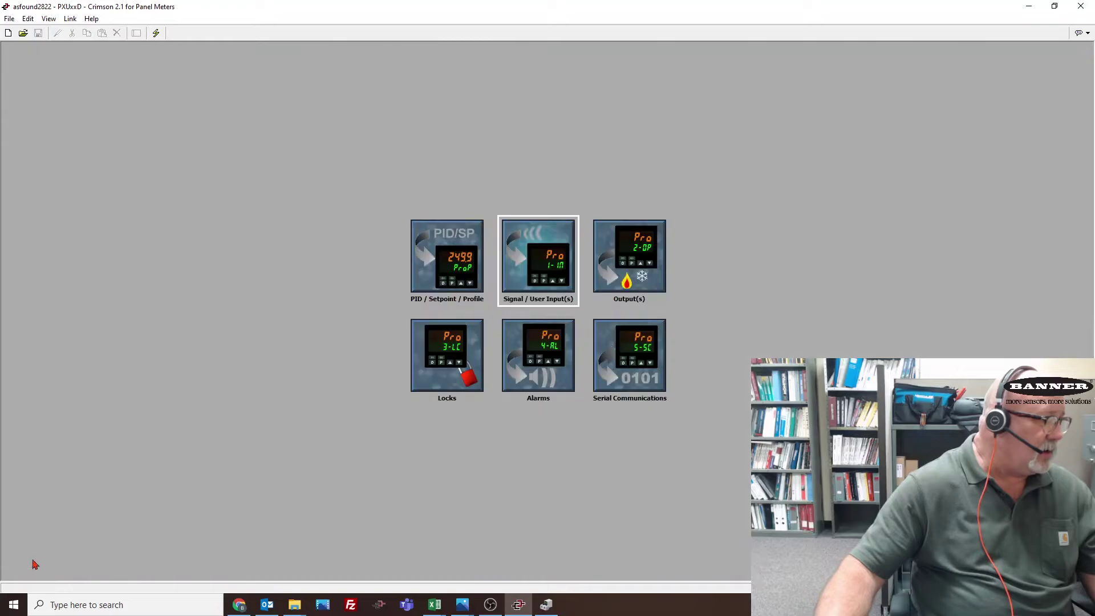
Abort the toolbar download, then send the whole database via Link > Send over COM2
click(156, 33)
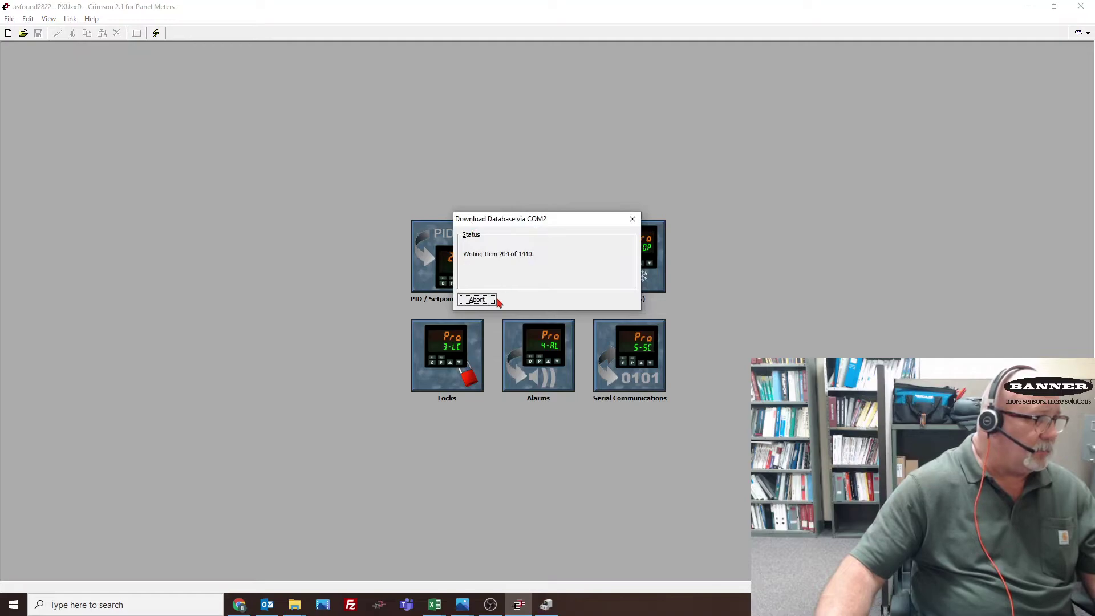
click(478, 299)
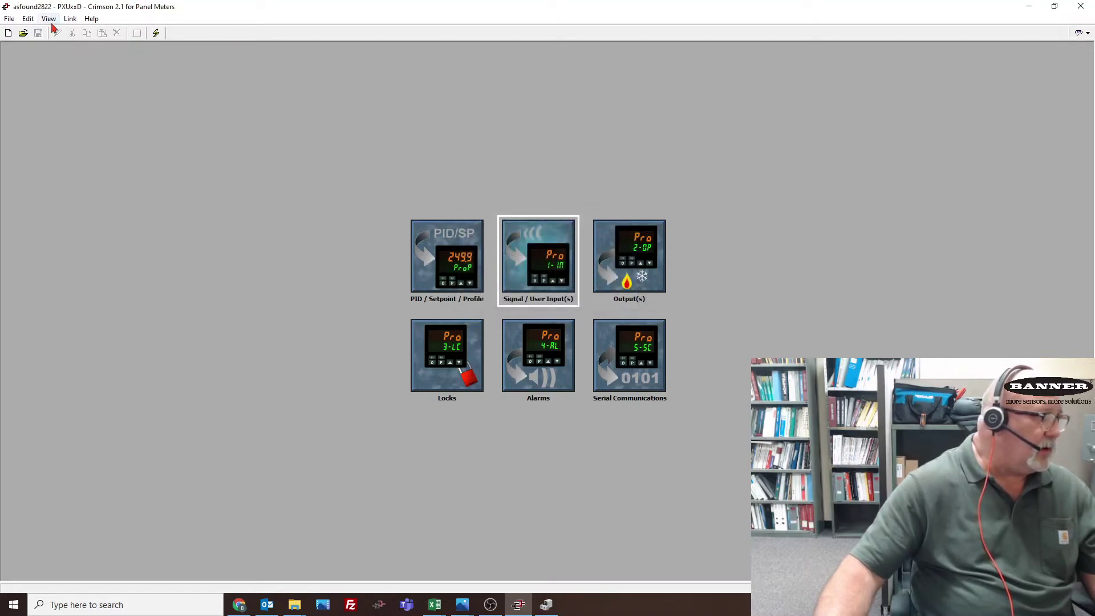
click(70, 18)
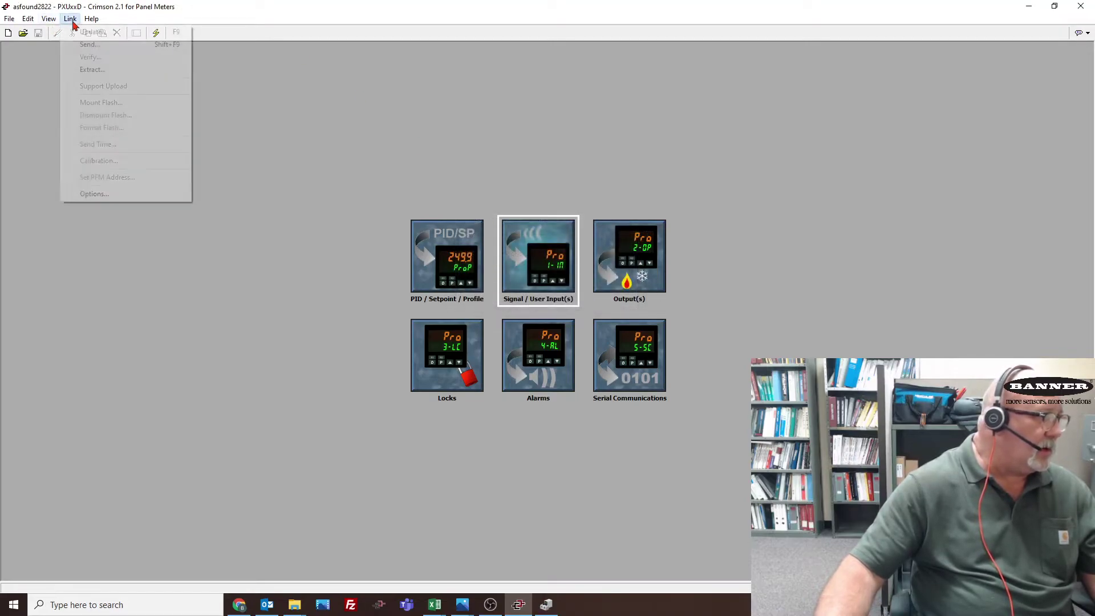
click(110, 49)
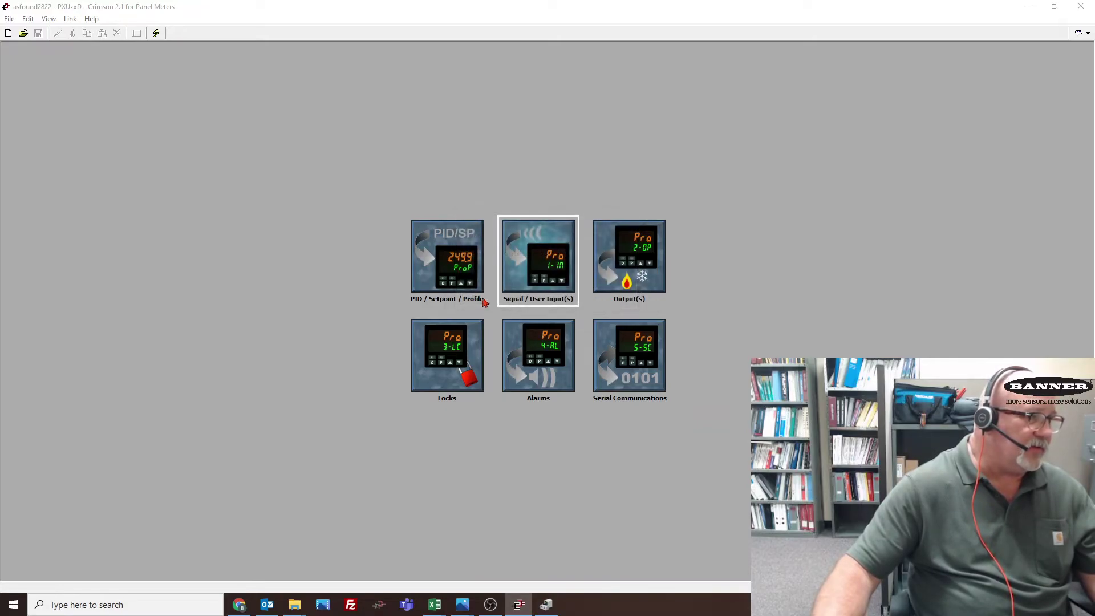
Change the input type to 4 - 20mA and download the database over COM2
click(553, 246)
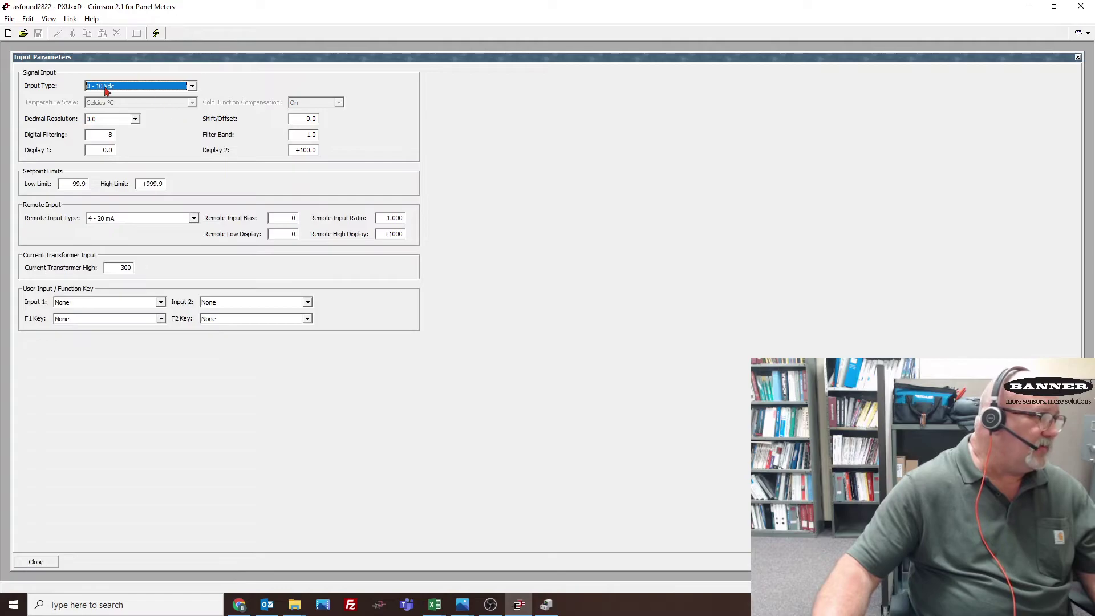
click(194, 87)
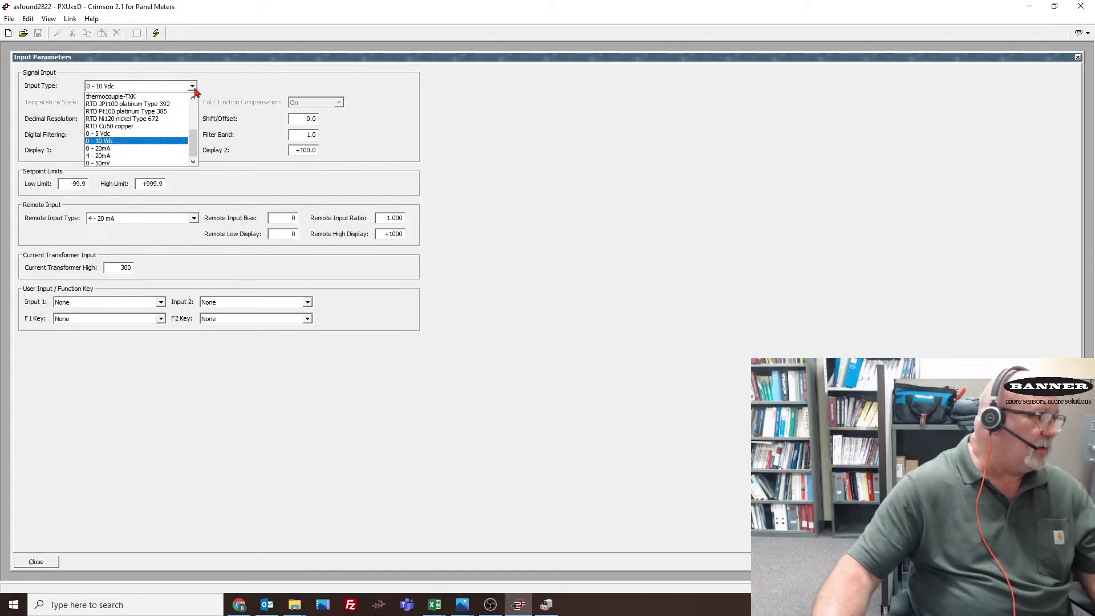
click(122, 156)
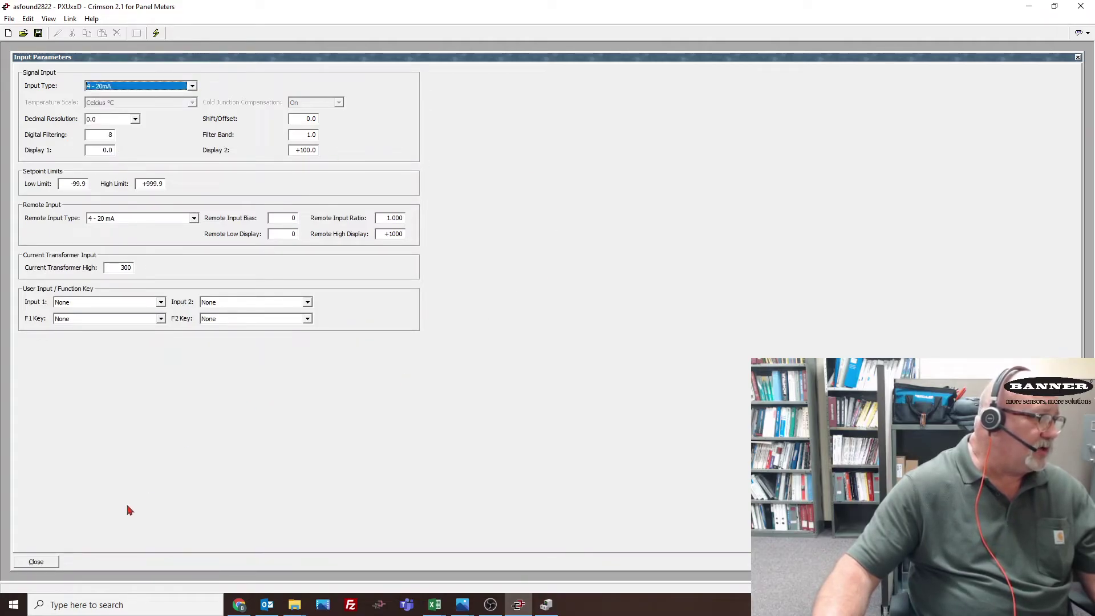
click(36, 561)
click(157, 33)
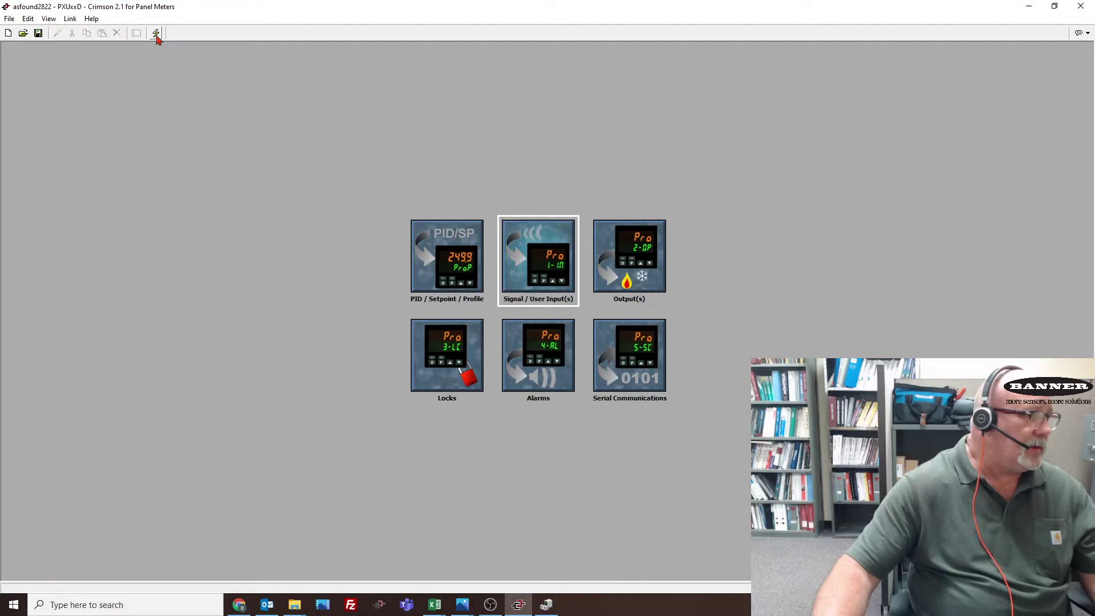
Set the input type back to 0 - 10 Vdc, download the database over COM2, and close the settings
double_click(540, 279)
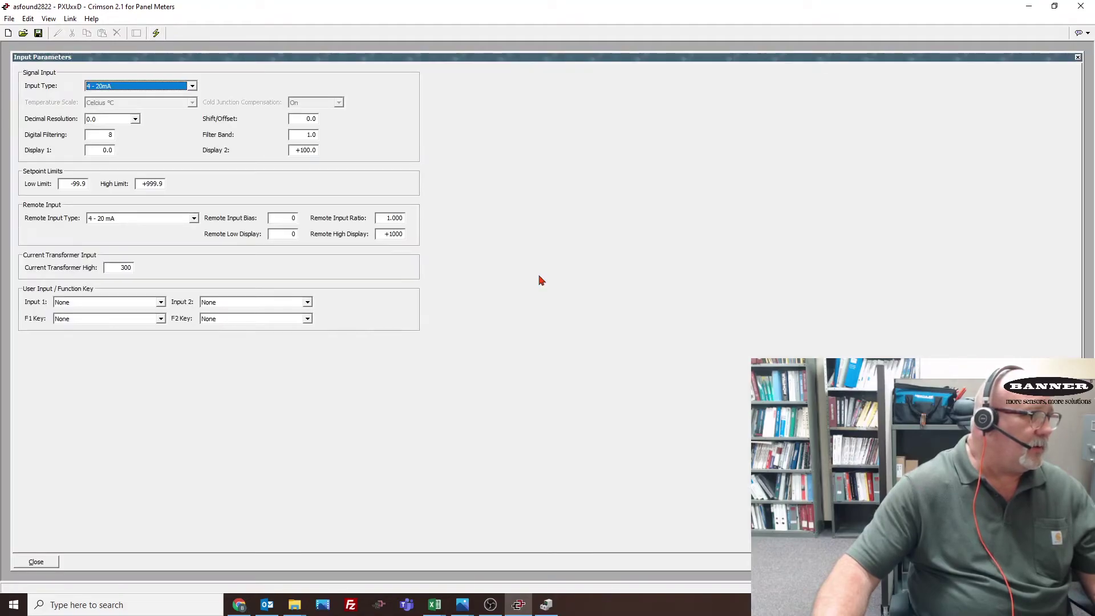
click(193, 86)
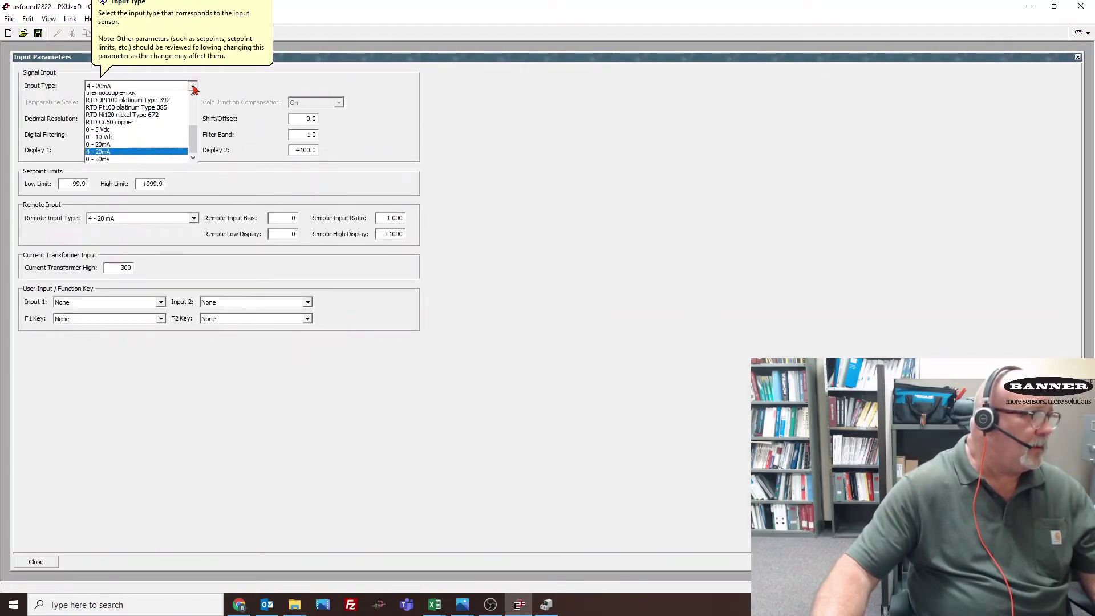
click(114, 140)
click(157, 33)
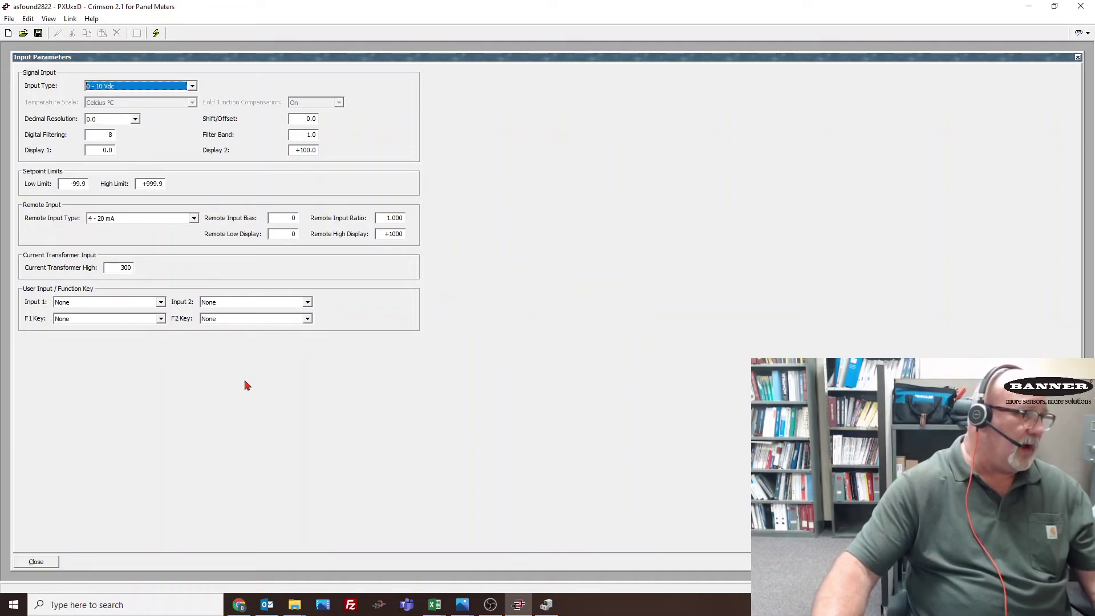
click(43, 563)
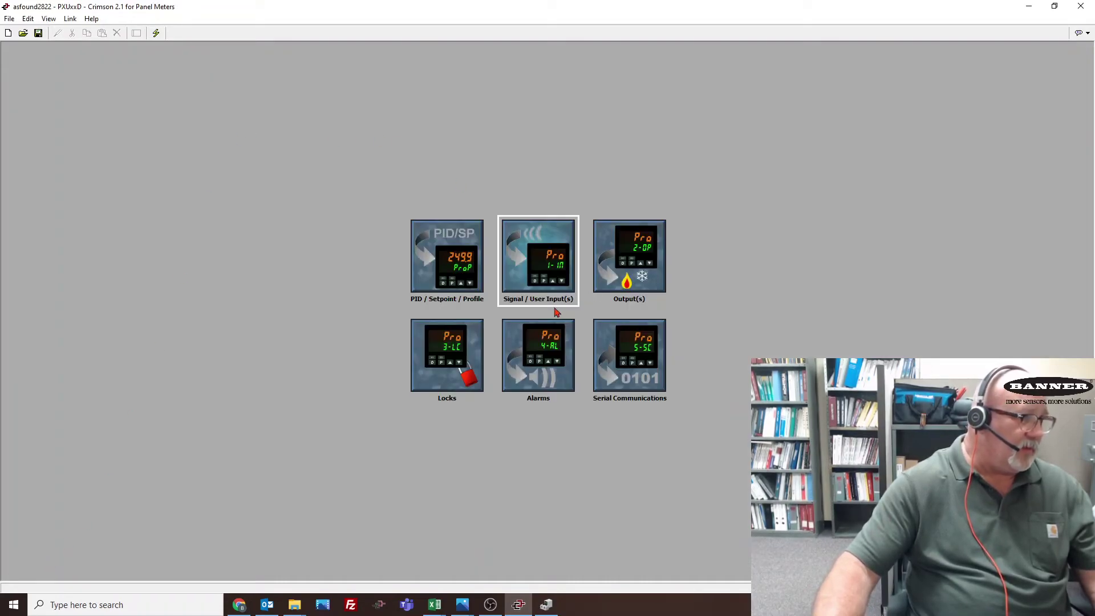
double_click(454, 267)
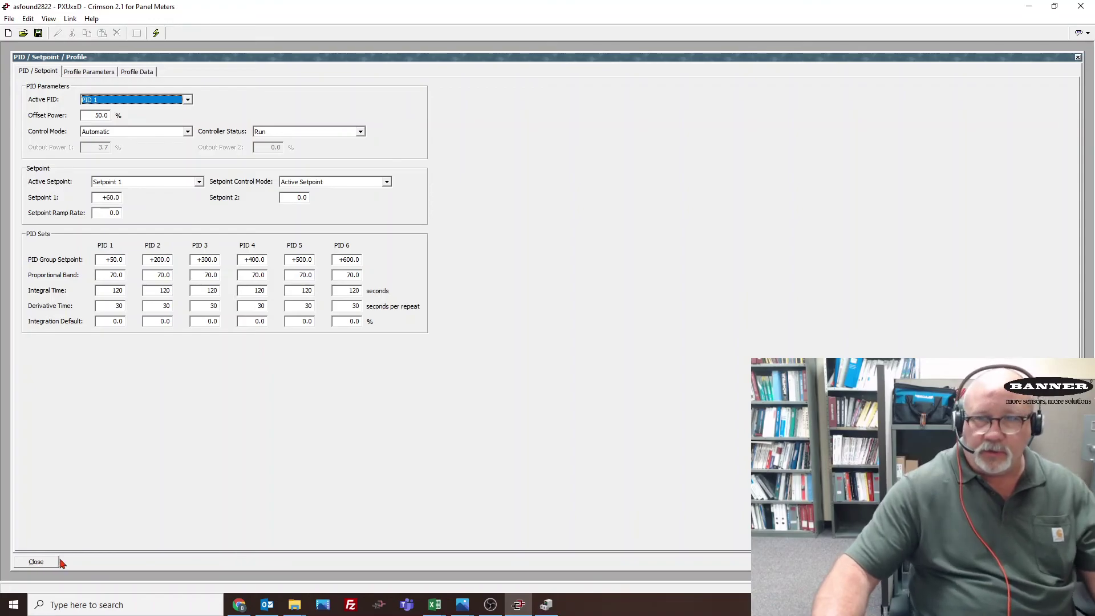
click(46, 560)
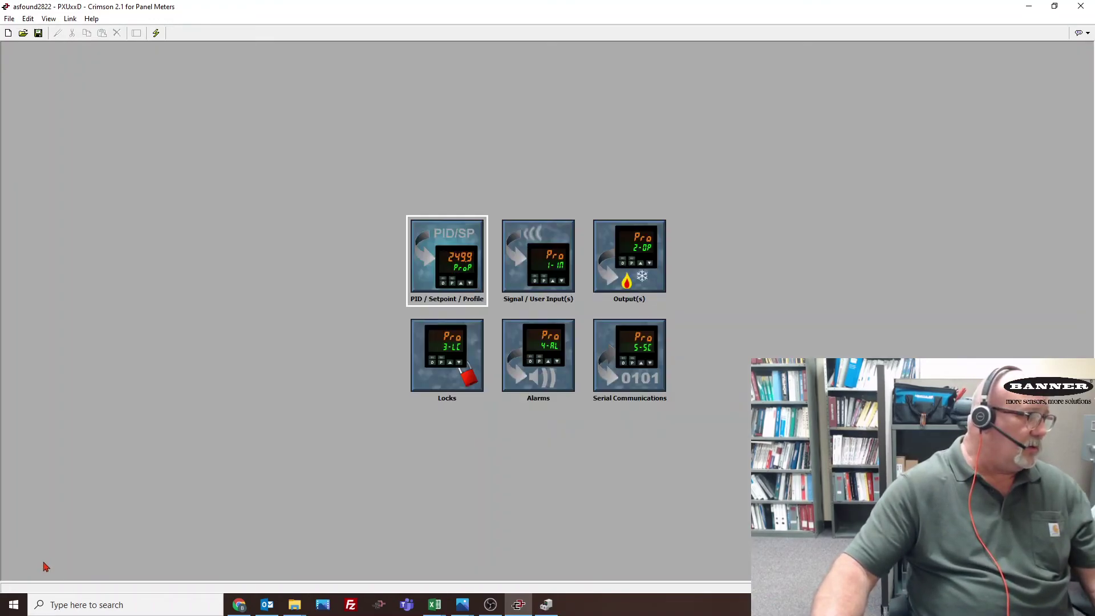